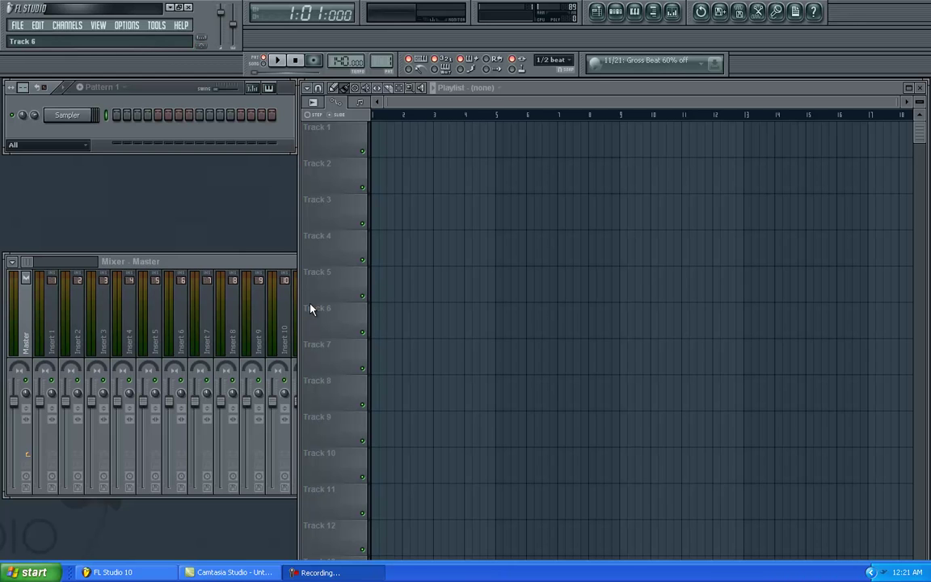
# Step: Bring the mixer to the front and look through the instruments that can be inserted from the Sampler channel
pyautogui.doubleClick(182, 263)
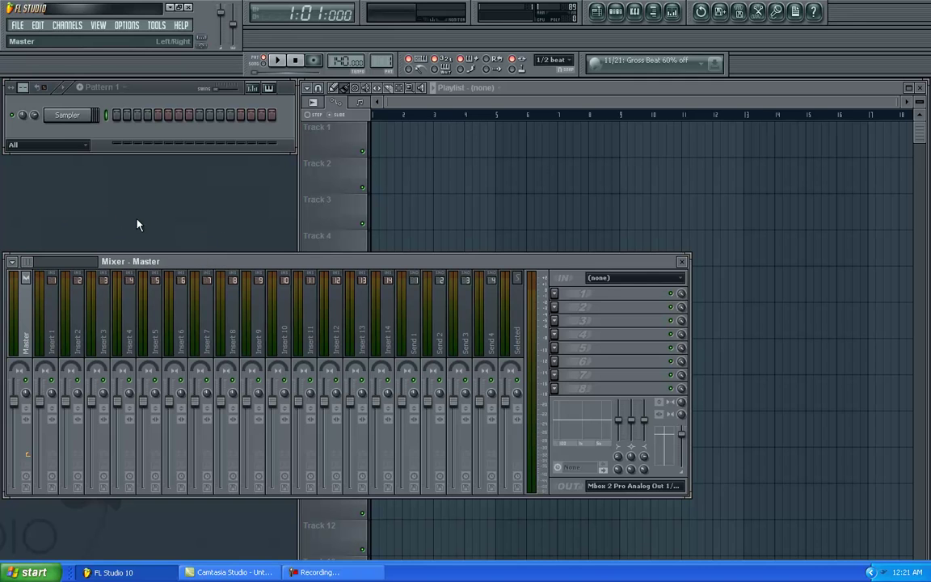
pyautogui.rightClick(63, 119)
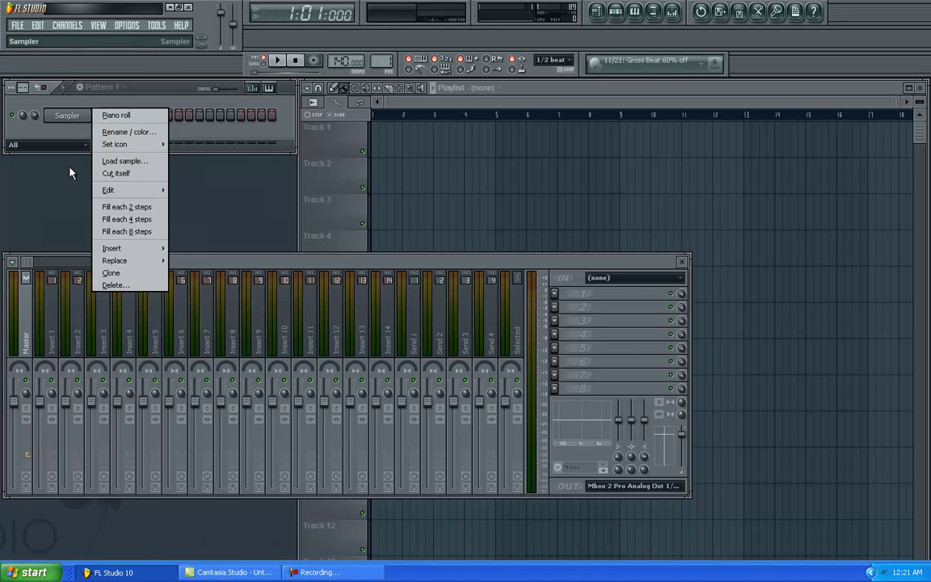
pyautogui.moveTo(111, 251)
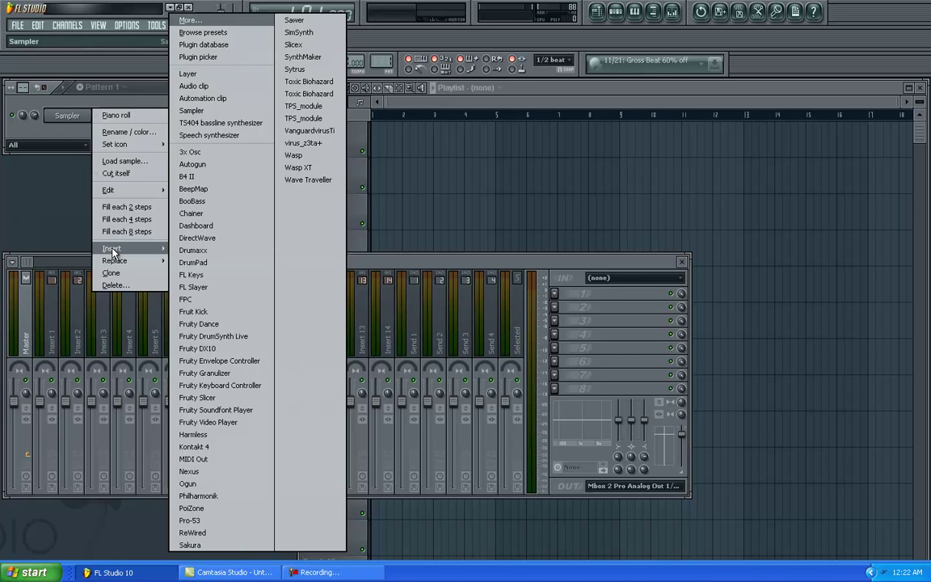
pyautogui.click(75, 180)
# Step: Load the VT_BD_2 sample from the Vintage folder in Packs into the Sampler channel
pyautogui.rightClick(69, 117)
pyautogui.click(109, 161)
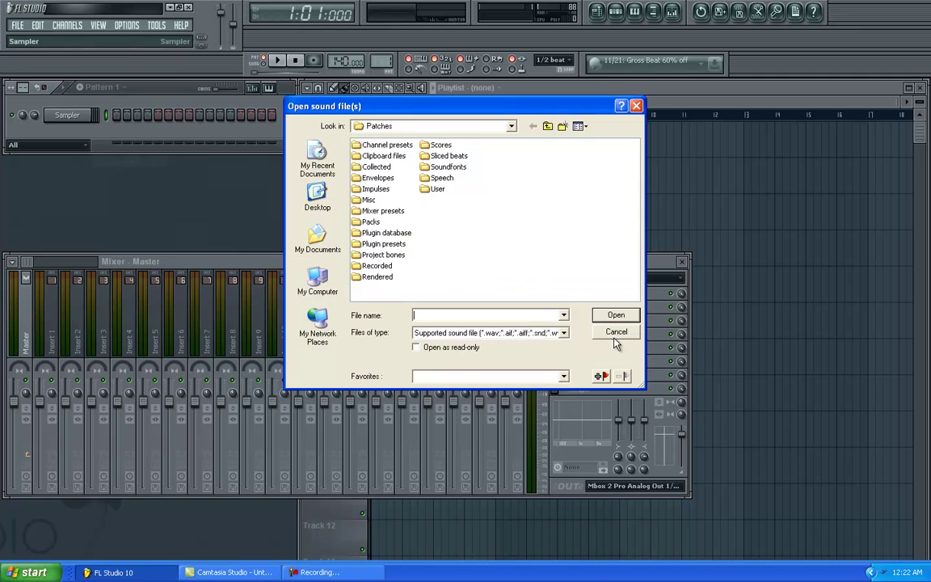
pyautogui.doubleClick(365, 222)
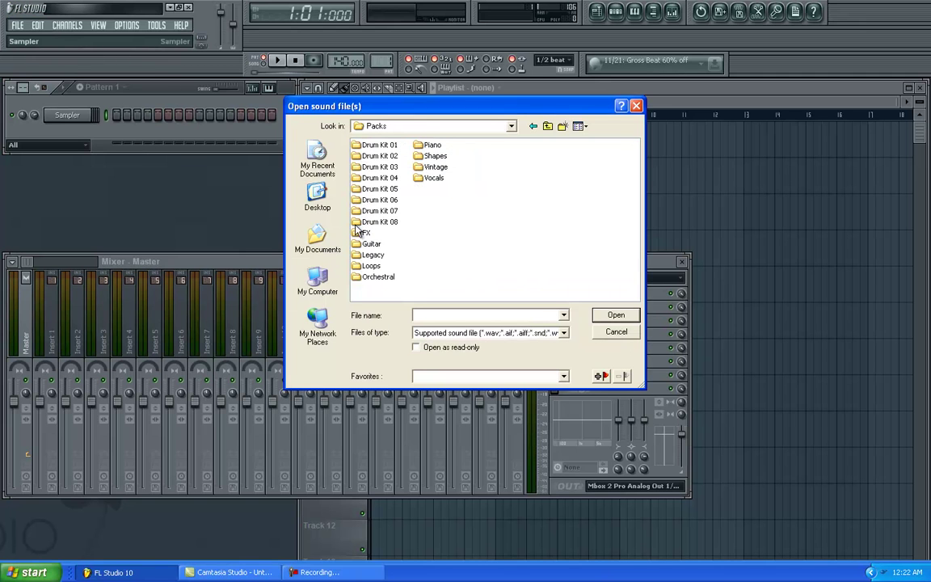
pyautogui.doubleClick(437, 168)
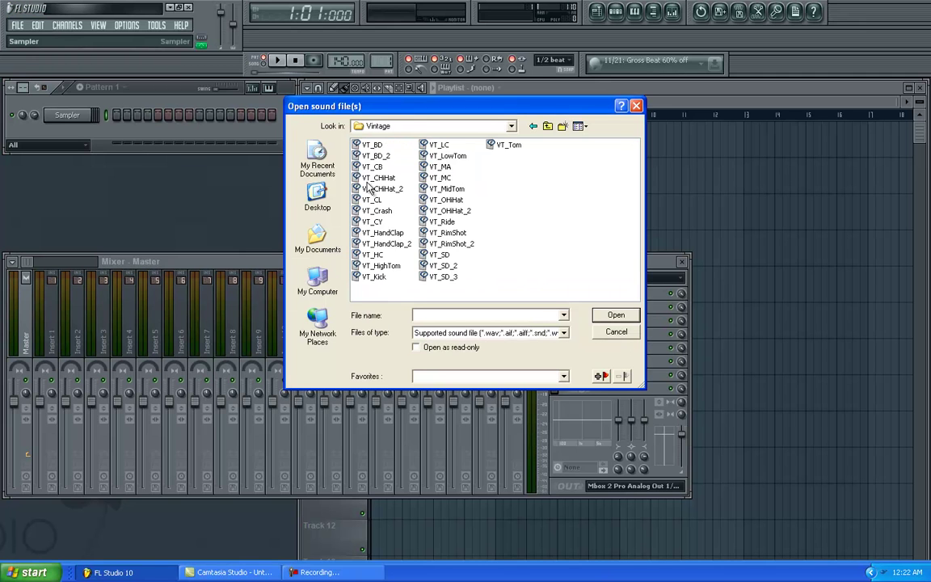
pyautogui.click(376, 157)
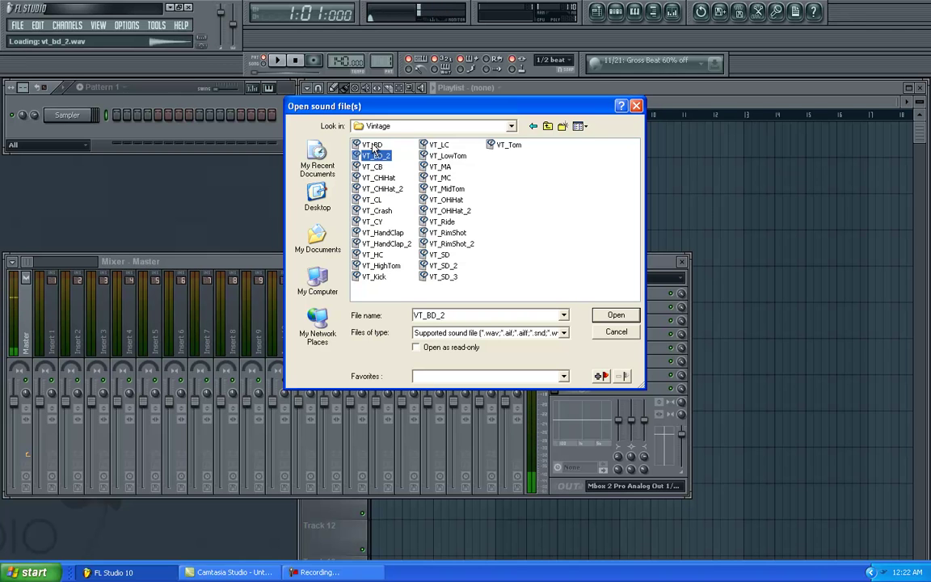
pyautogui.doubleClick(377, 157)
# Step: Open the VT_BD_2 channel's settings and link the channel to mixer track Insert 1
pyautogui.click(80, 115)
pyautogui.click(52, 338)
pyautogui.click(53, 337)
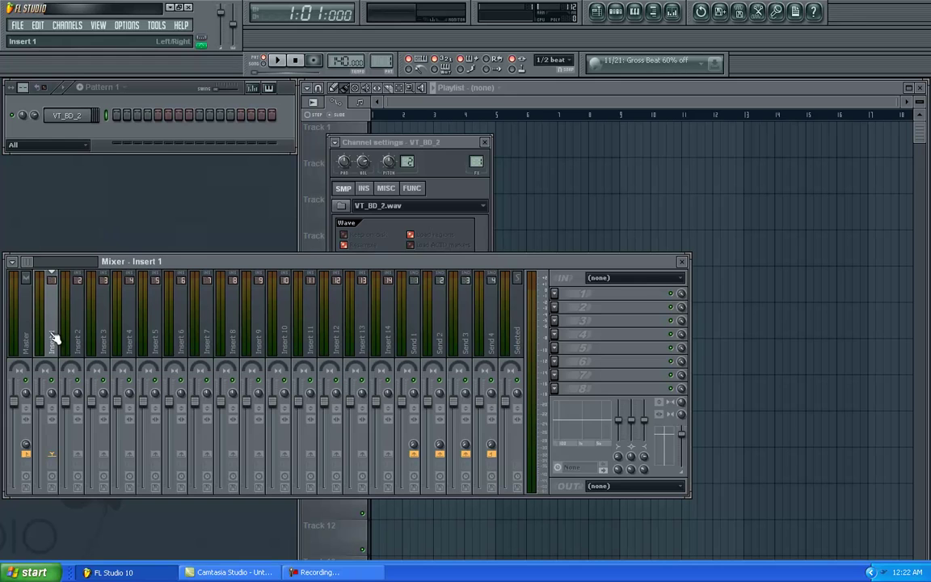
pyautogui.rightClick(52, 338)
pyautogui.moveTo(145, 317)
pyautogui.click(196, 318)
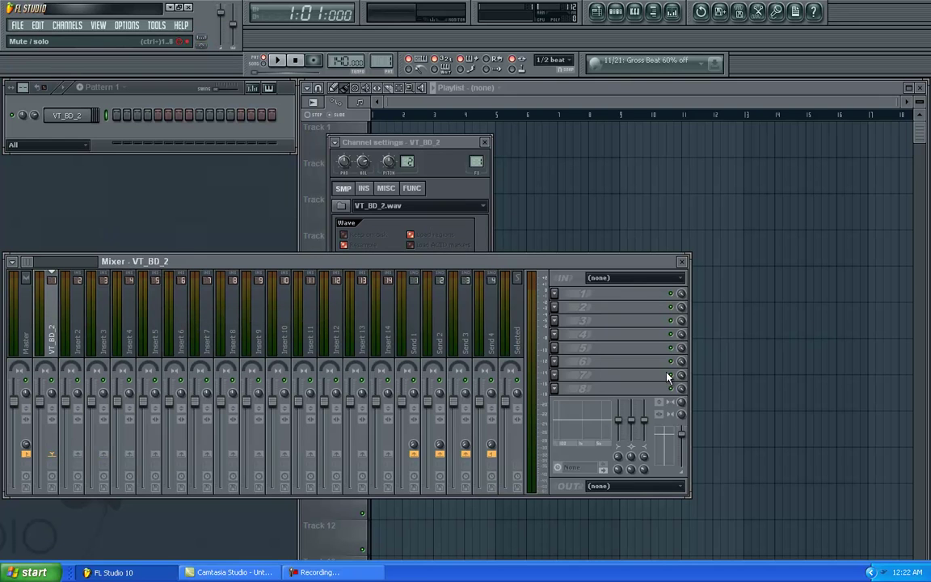
# Step: Add Fruity Bass Boost to the first effect slot of the VT_BD_2 mixer track and set its frequency to 100 Hz
pyautogui.click(556, 297)
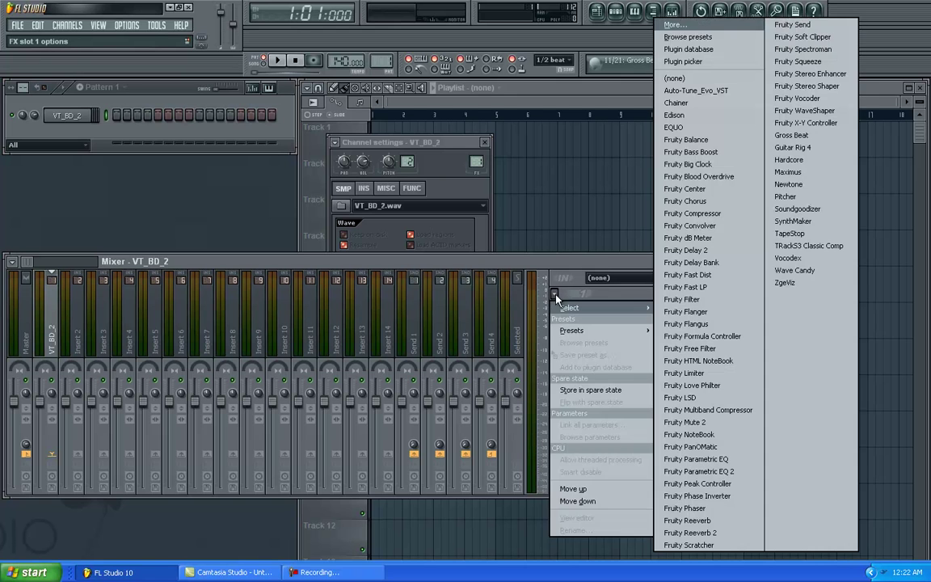
pyautogui.click(636, 150)
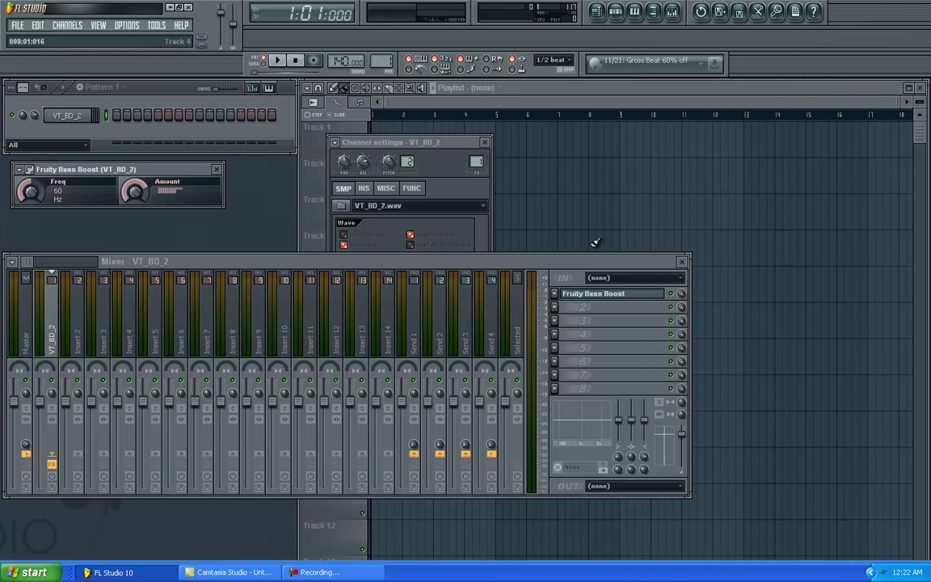
pyautogui.scroll(1, 33, 190)
pyautogui.moveTo(34, 194); pyautogui.dragTo(30, 75)
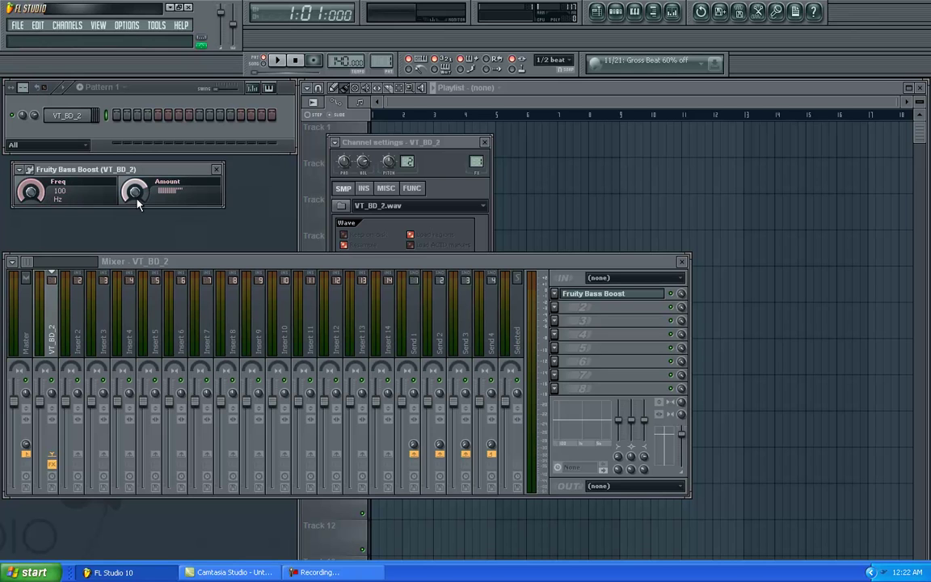
# Step: Add TRackS3 Classic Comp to effect slot 8 of the VT_BD_2 mixer track and load its BASS 1 preset
pyautogui.click(555, 391)
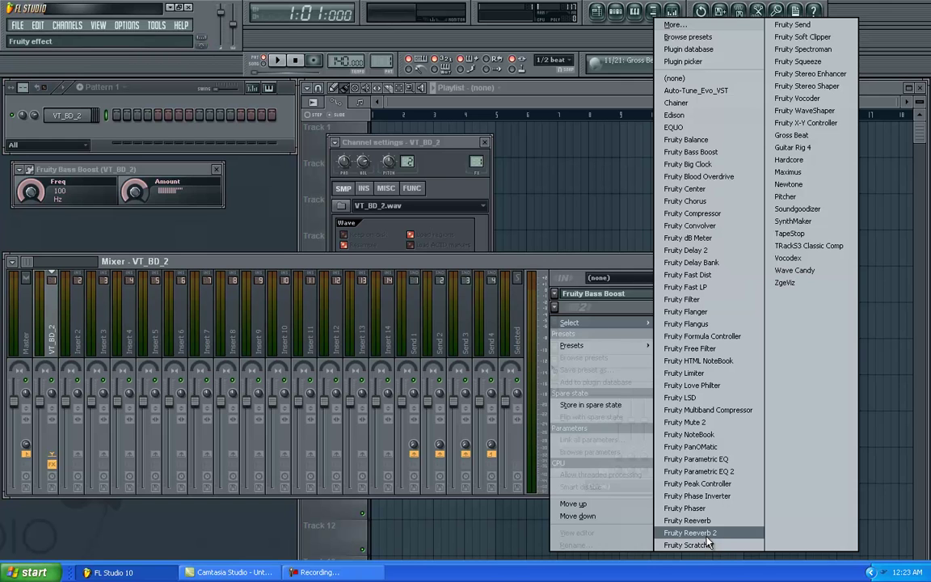
pyautogui.click(777, 247)
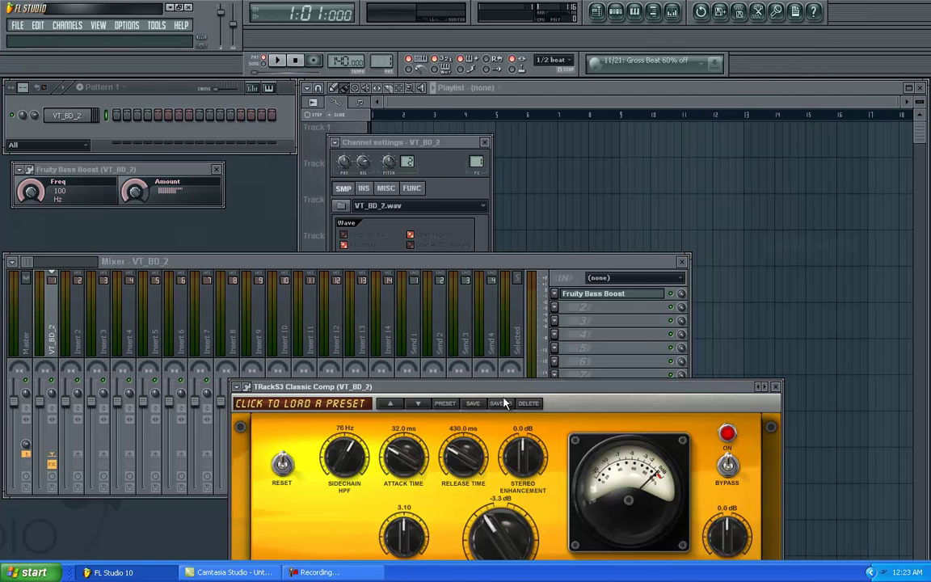
pyautogui.moveTo(551, 386); pyautogui.dragTo(592, 253)
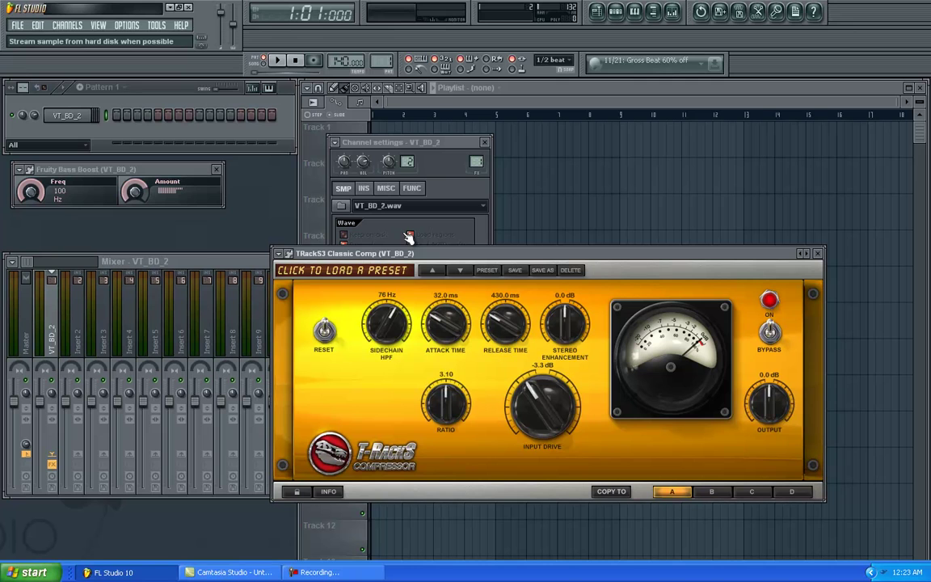
pyautogui.click(325, 270)
pyautogui.click(310, 307)
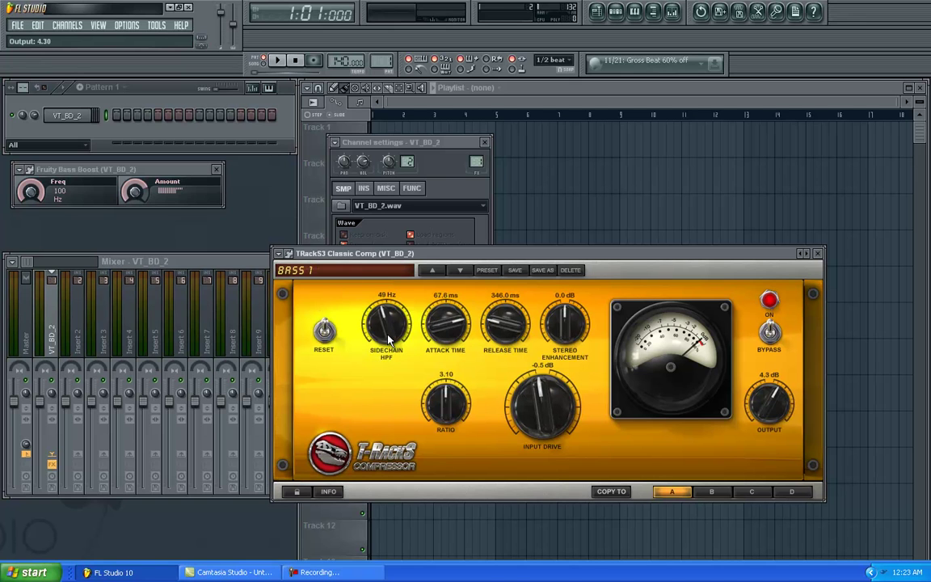
# Step: Set the compressor's sidechain HPF to 120 Hz, ratio to 4.11, attack time to 73.2 ms and release time to 599.1 ms
pyautogui.moveTo(389, 340); pyautogui.dragTo(405, 300)
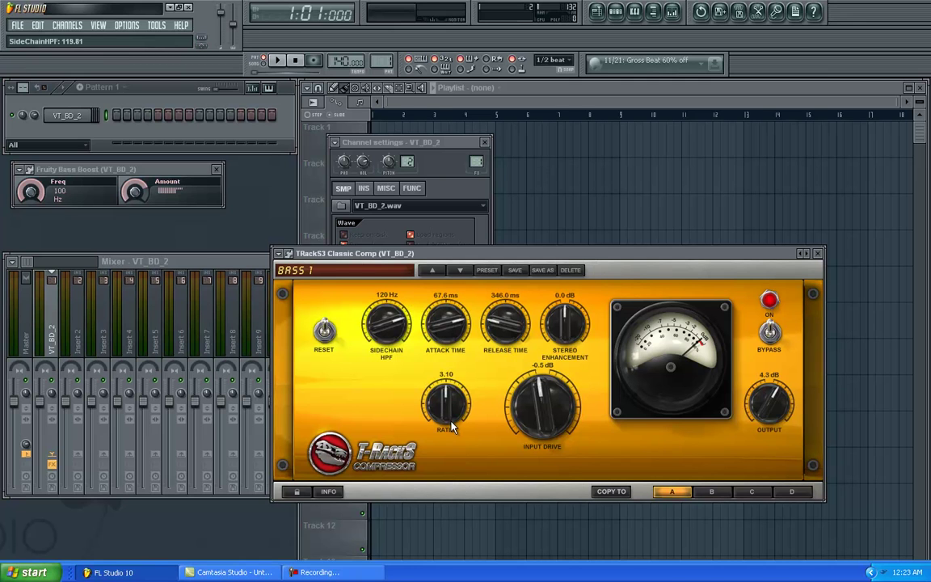
pyautogui.moveTo(450, 426); pyautogui.dragTo(462, 379)
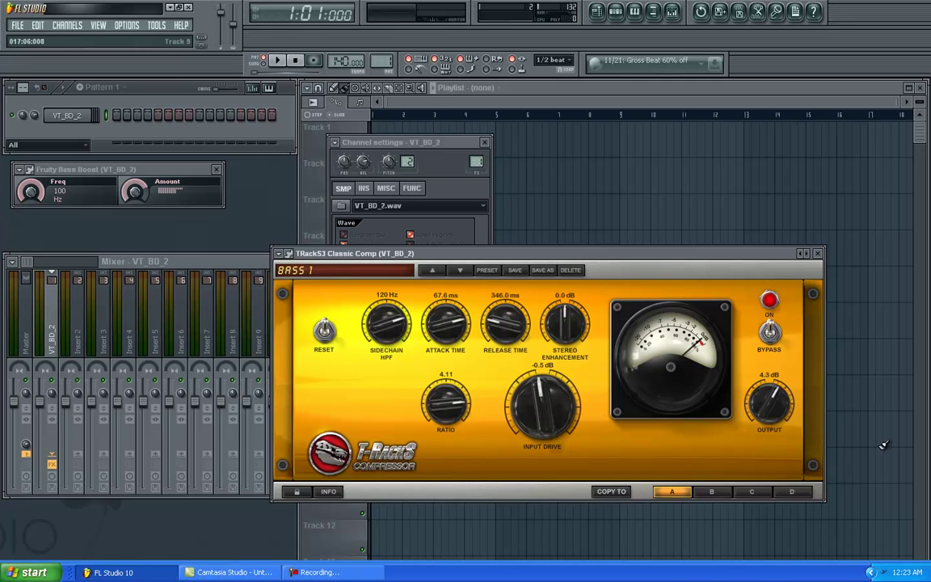
pyautogui.scroll(4, 457, 335)
pyautogui.scroll(5, 506, 328)
pyautogui.scroll(1, 459, 329)
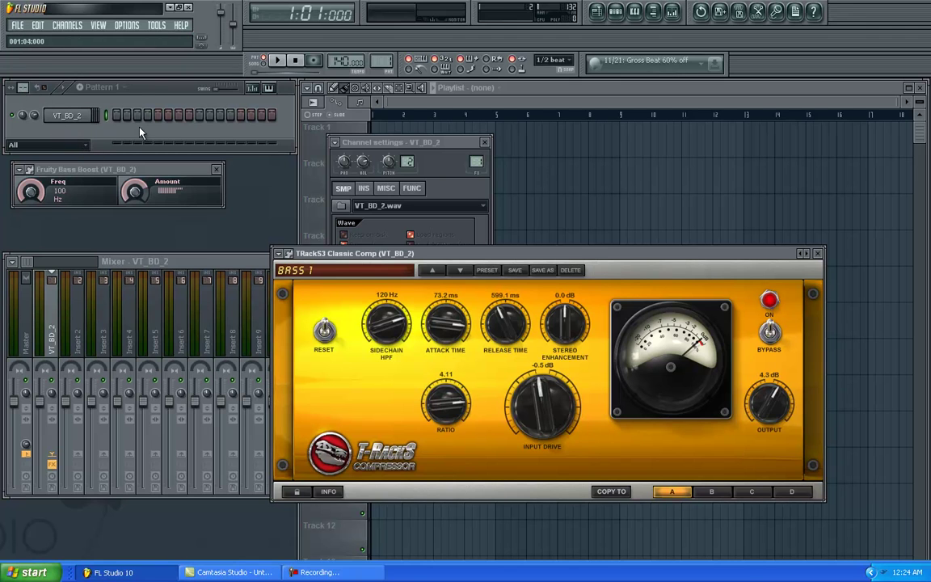
# Step: Program a kick rhythm on the VT_BD_2 channel with steps 1, 7 and 13 in Pattern 1
pyautogui.click(114, 114)
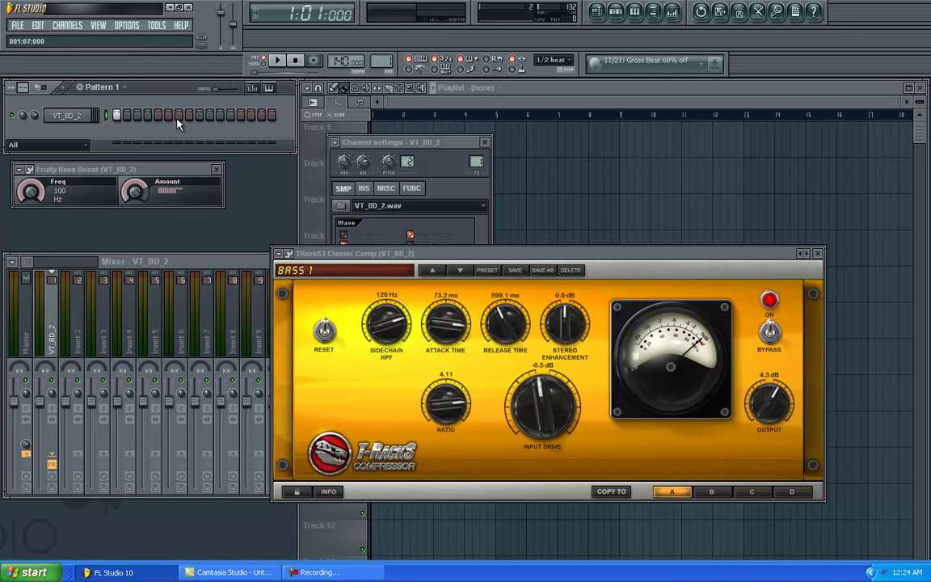
pyautogui.click(240, 114)
# Step: Bring the playlist forward and place a Pattern 1 clip on Track 1 at bar 1
pyautogui.click(311, 150)
pyautogui.click(396, 155)
pyautogui.click(407, 169)
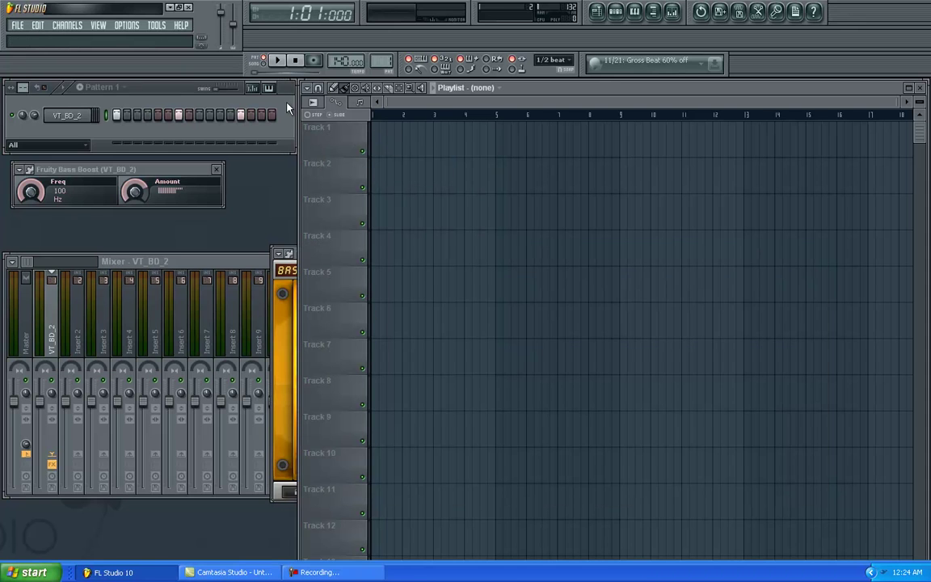
pyautogui.click(498, 88)
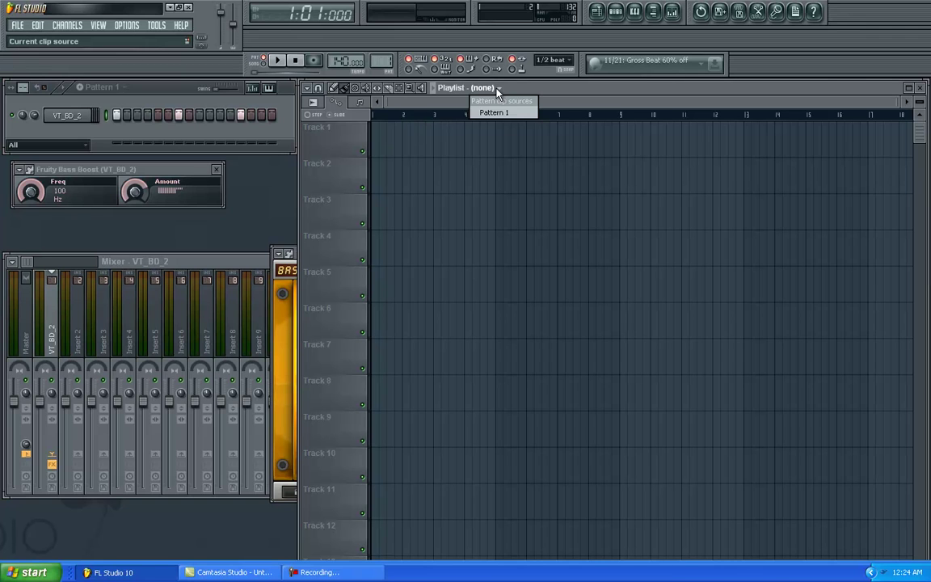
pyautogui.click(488, 113)
pyautogui.click(394, 140)
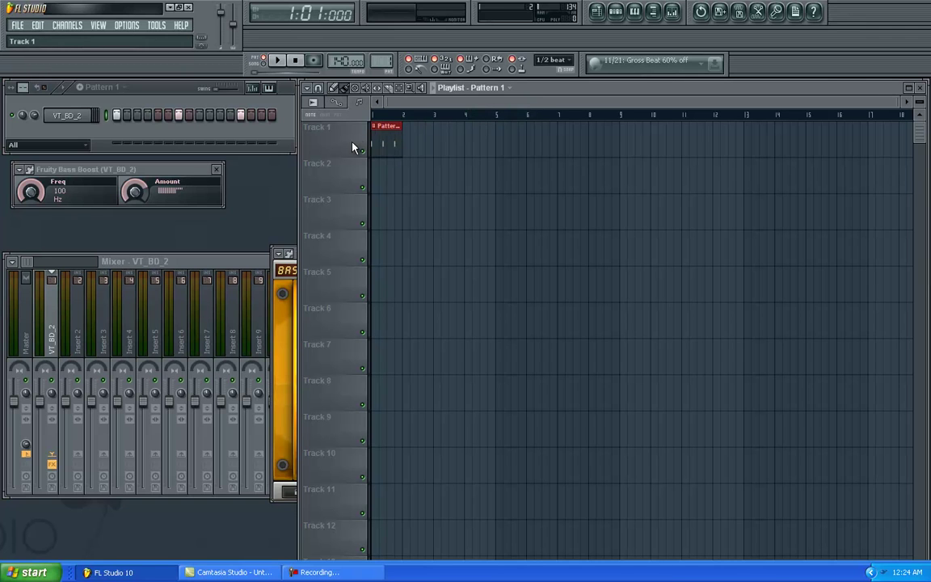
# Step: Play back the kick pattern and compare its sound with Fruity Bass Boost and TRackS3 Classic Comp bypassed in the mixer
pyautogui.click(282, 63)
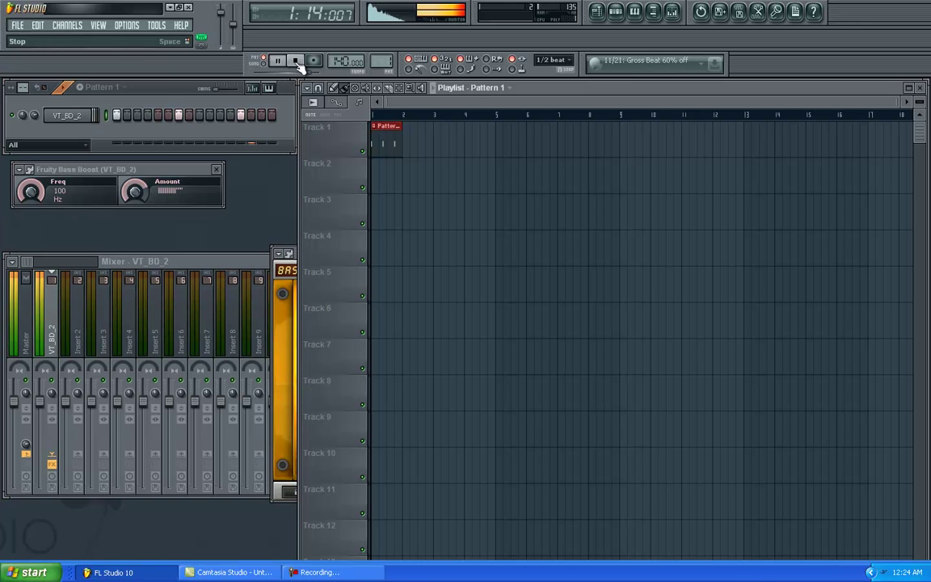
pyautogui.click(296, 63)
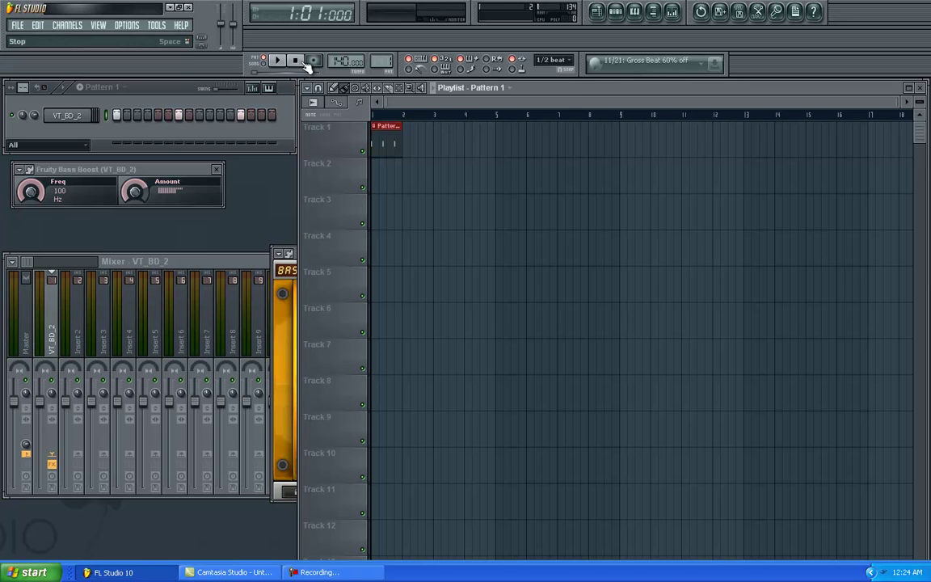
pyautogui.click(277, 63)
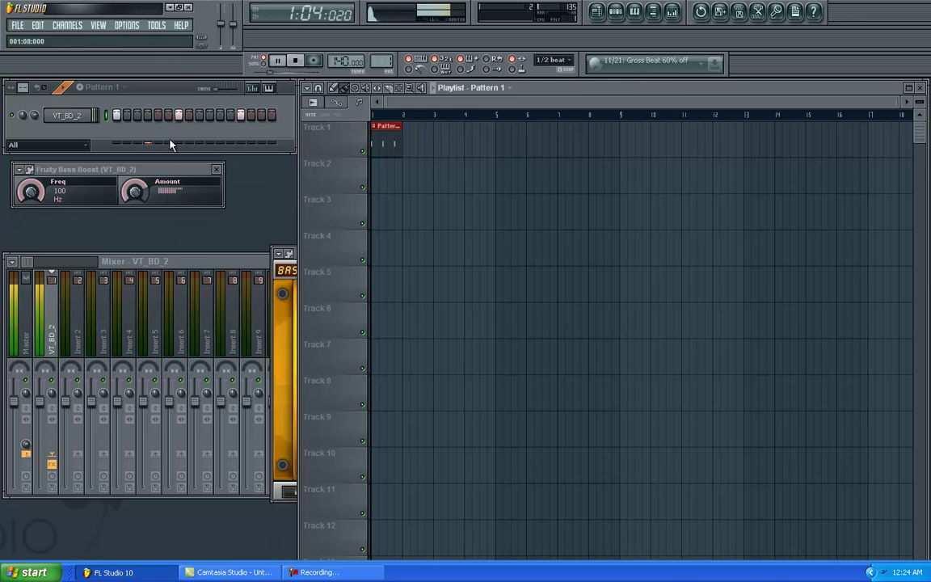
pyautogui.click(202, 260)
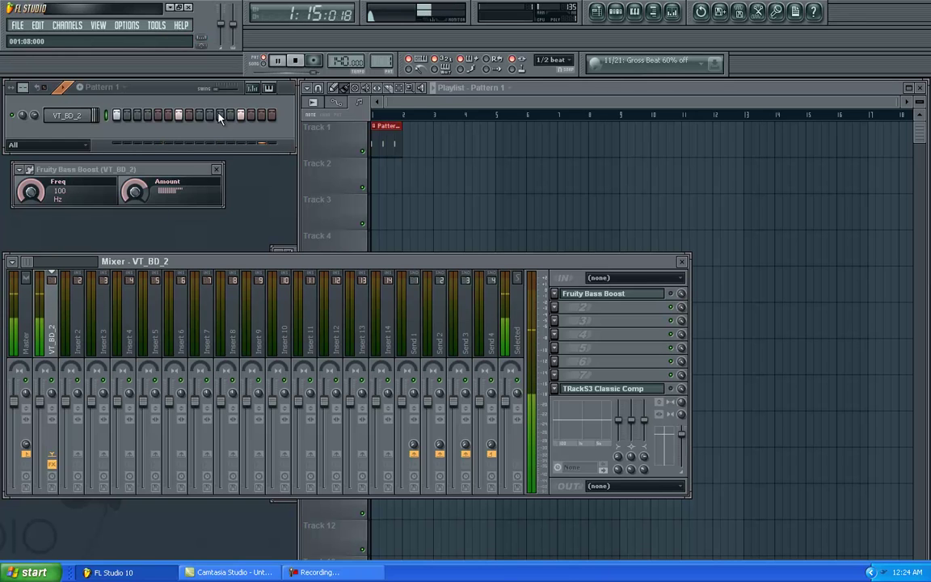
# Step: Raise the velocity of all VT_BD_2 steps to maximum in the graph editor and close the graph
pyautogui.click(254, 91)
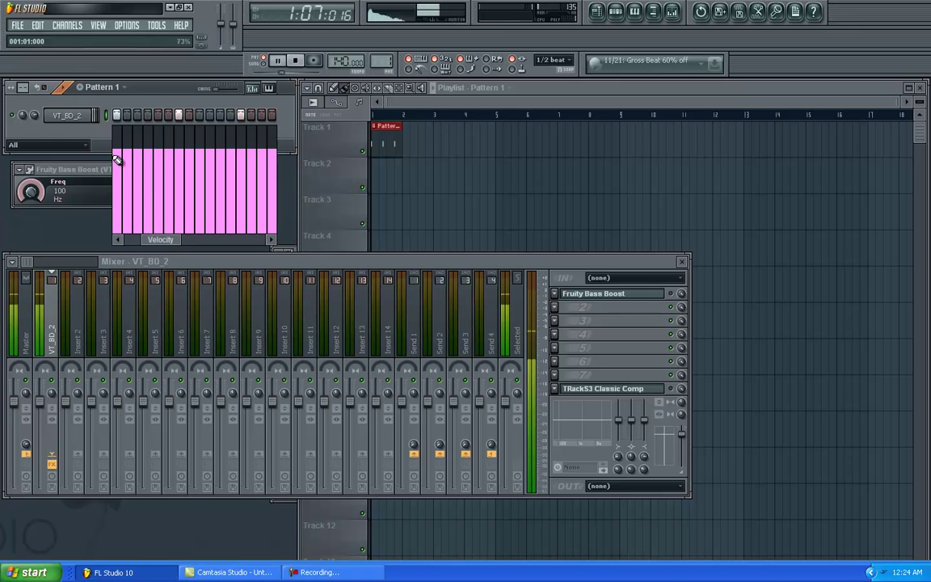
pyautogui.moveTo(123, 128); pyautogui.dragTo(255, 126)
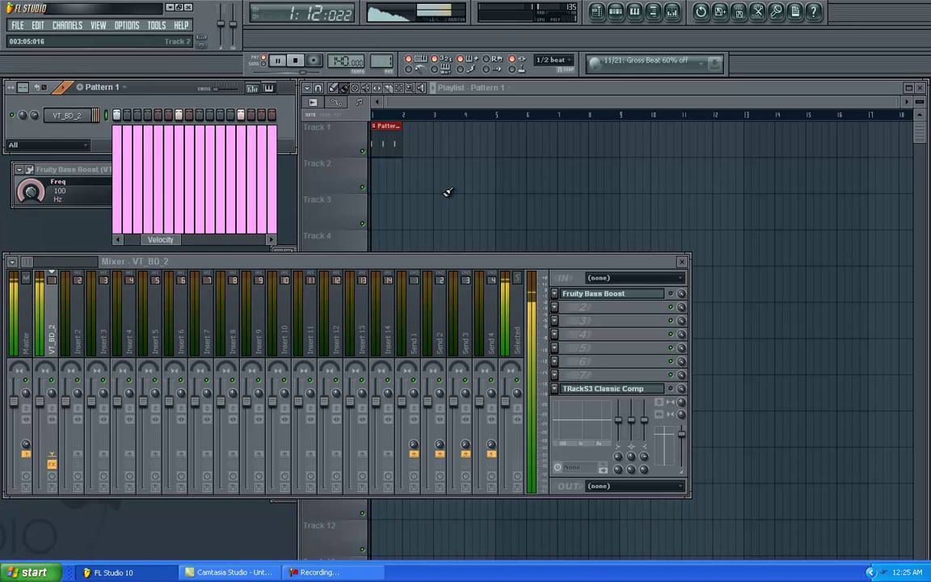
pyautogui.click(311, 184)
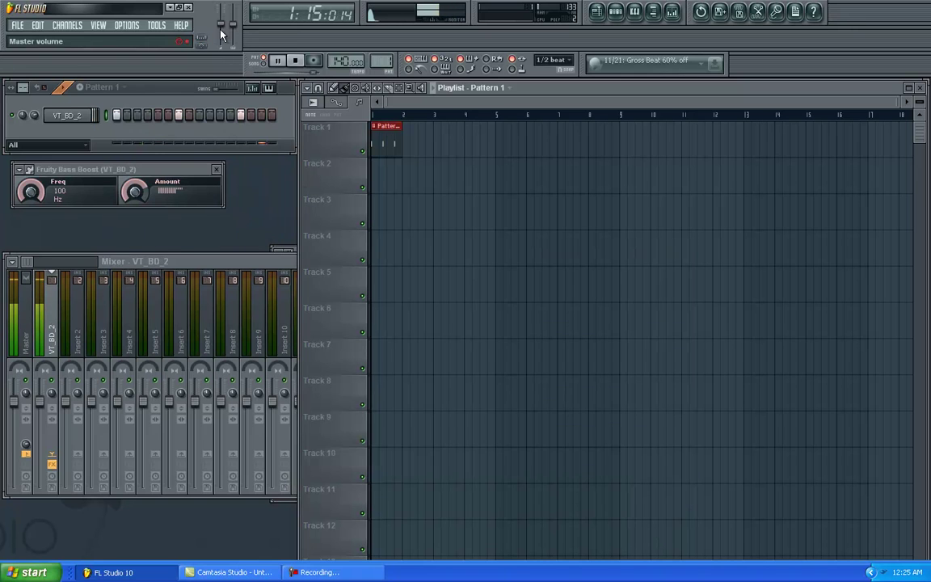
# Step: Show the full mixer with both kick effects enabled and lower the master volume during playback
pyautogui.click(288, 130)
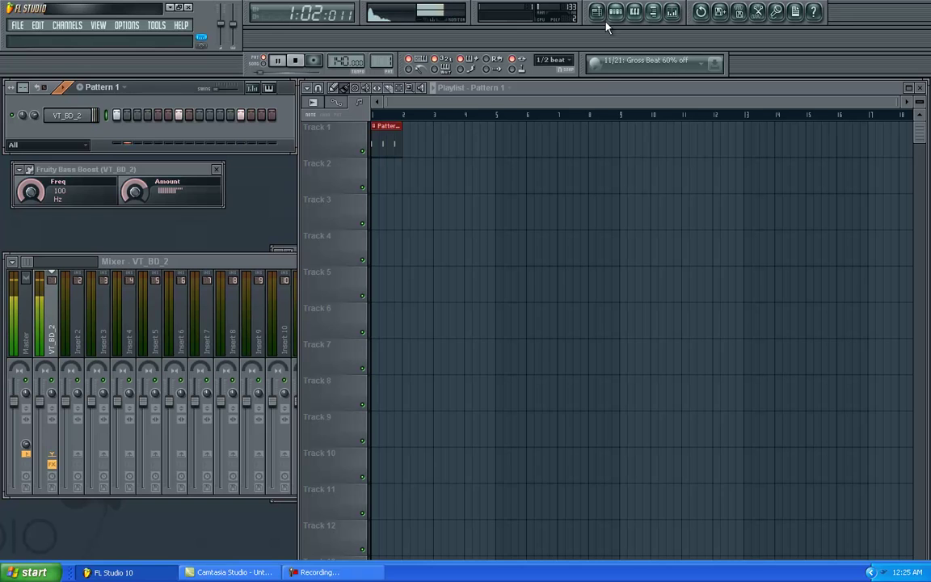
pyautogui.click(671, 12)
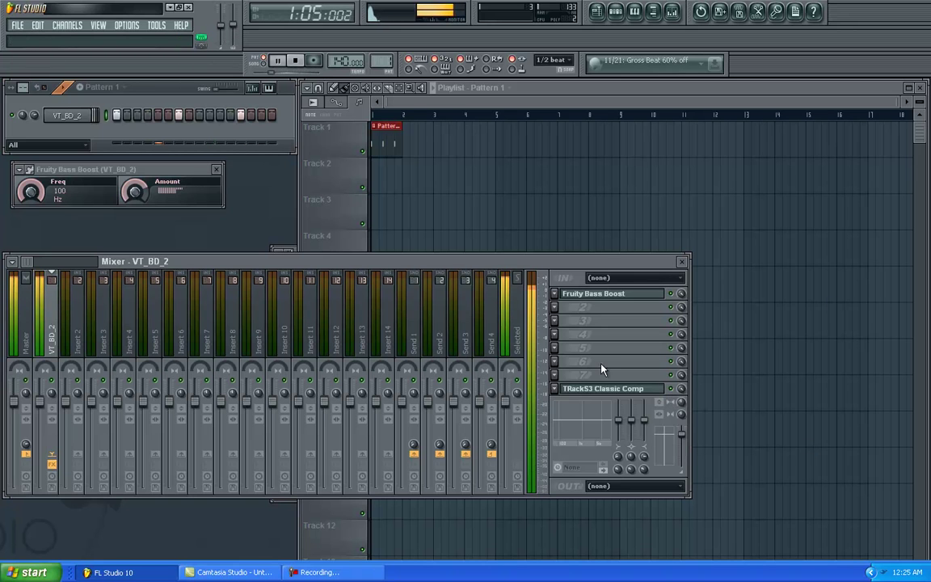
pyautogui.moveTo(224, 35); pyautogui.dragTo(216, 63)
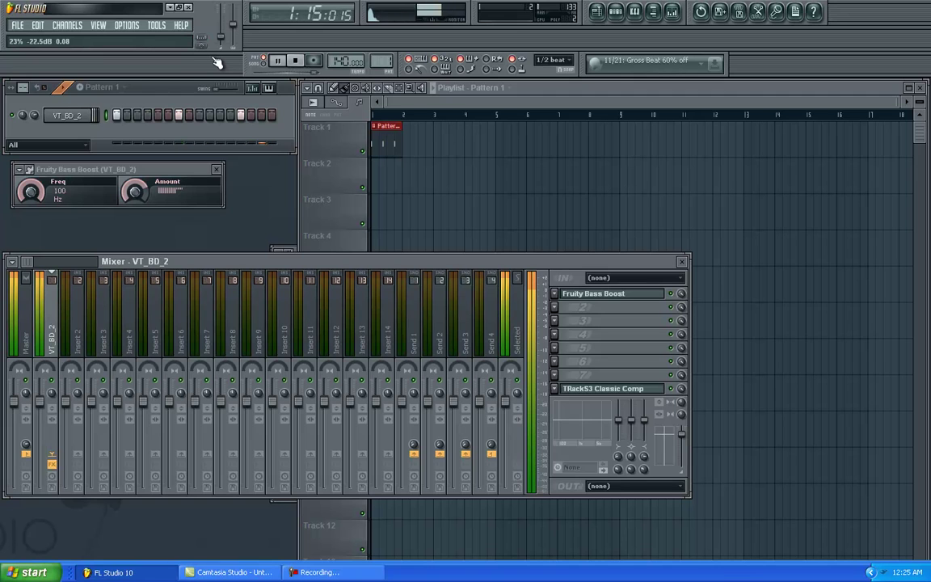
pyautogui.moveTo(219, 52); pyautogui.dragTo(222, 47)
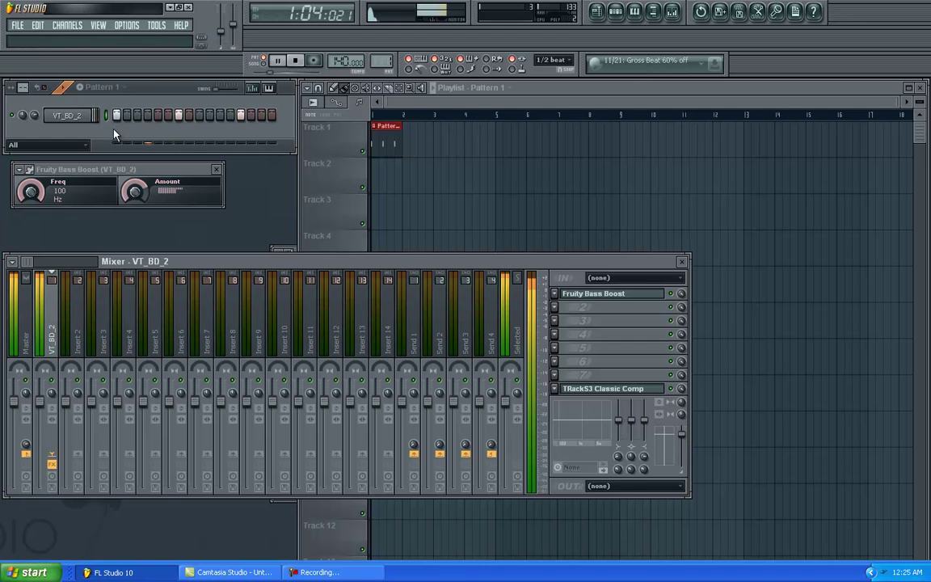
# Step: Insert a Sampler channel above VT_BD_2 and load the VT_HandClap sample from the Vintage folder into it
pyautogui.click(79, 144)
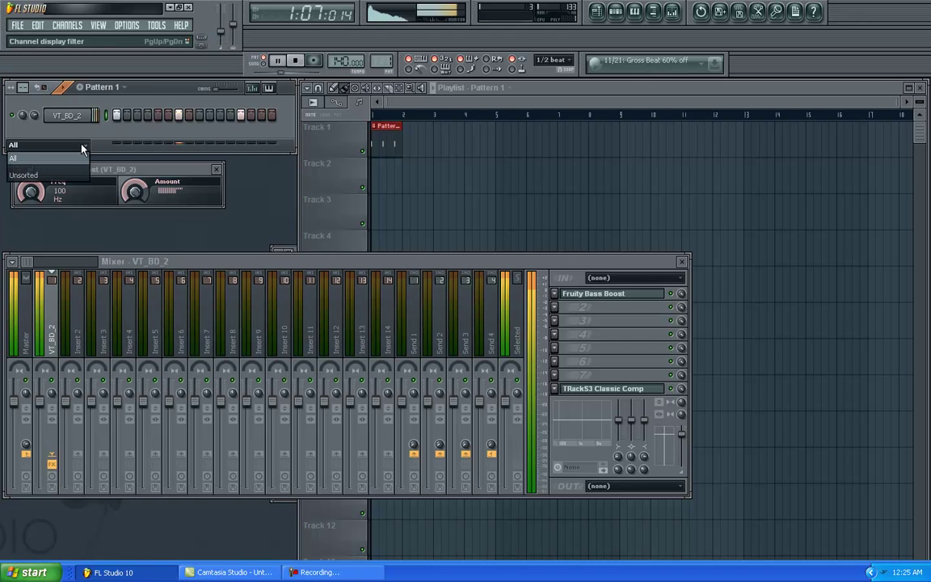
pyautogui.rightClick(67, 115)
pyautogui.moveTo(150, 248)
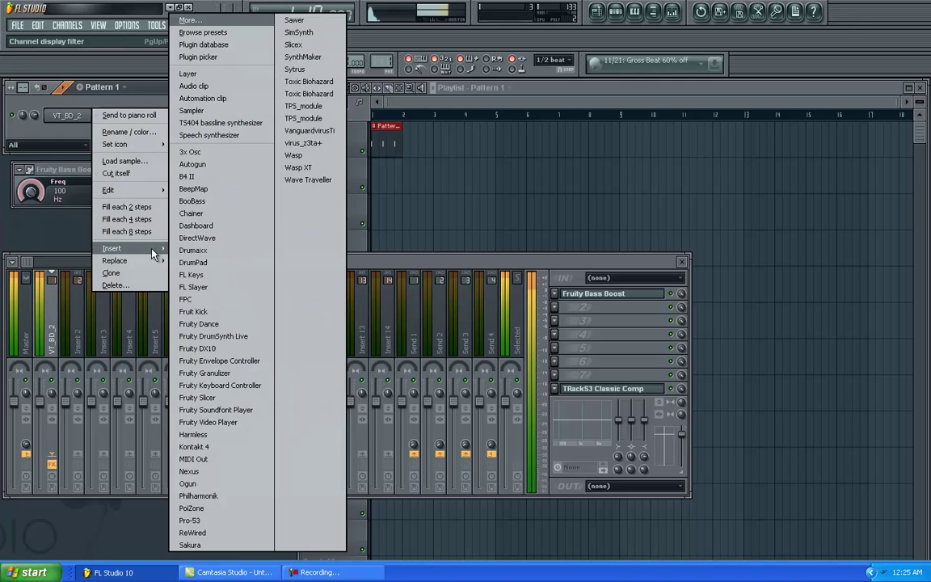
pyautogui.click(184, 111)
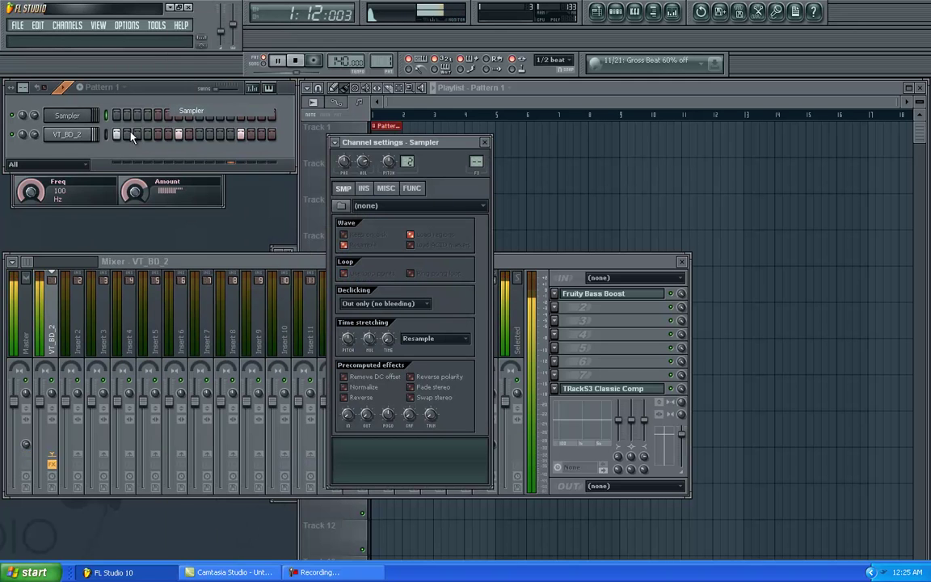
pyautogui.rightClick(68, 115)
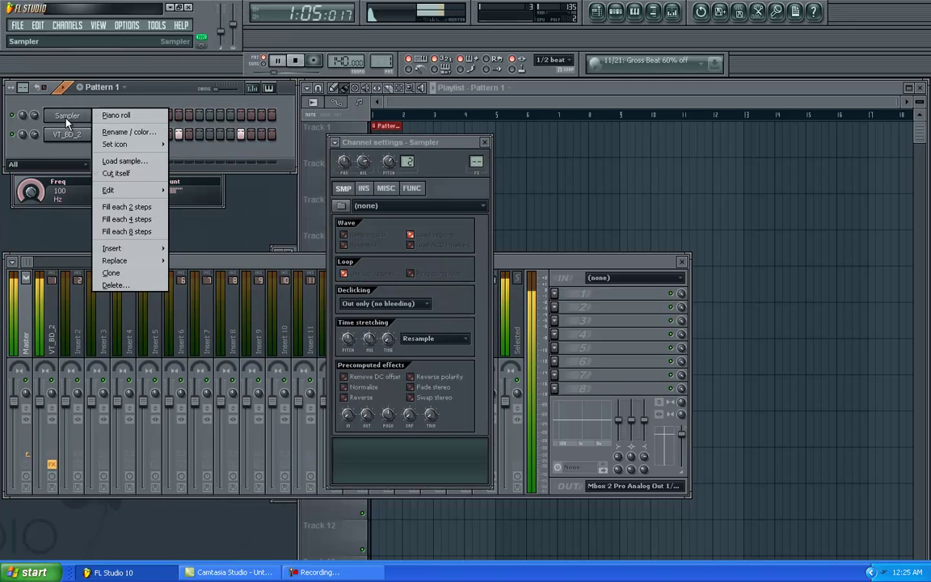
pyautogui.click(130, 155)
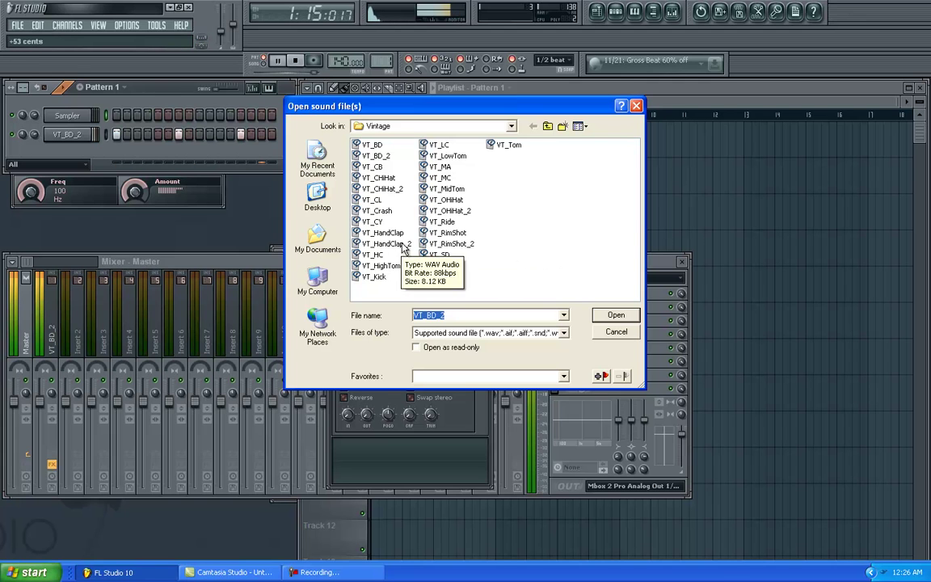
pyautogui.click(547, 272)
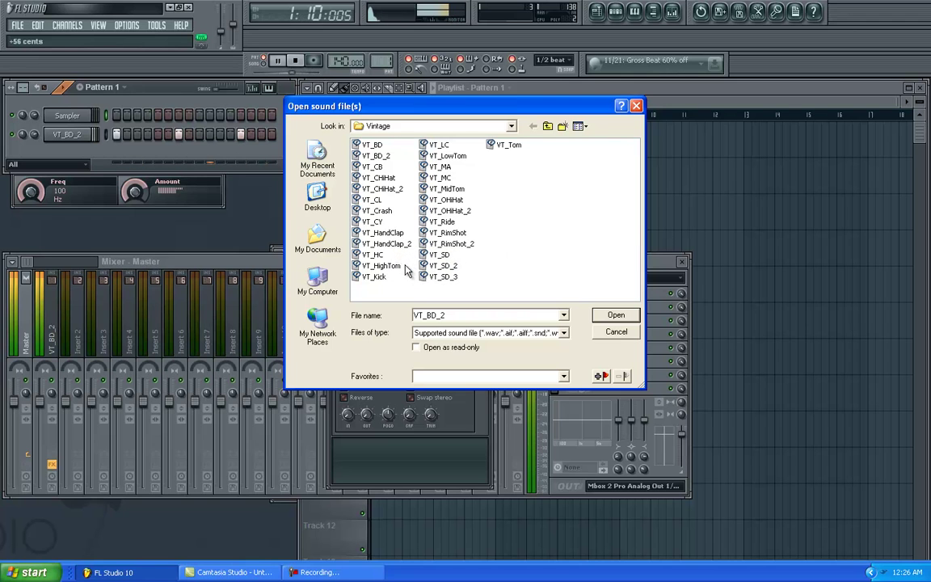
pyautogui.doubleClick(379, 233)
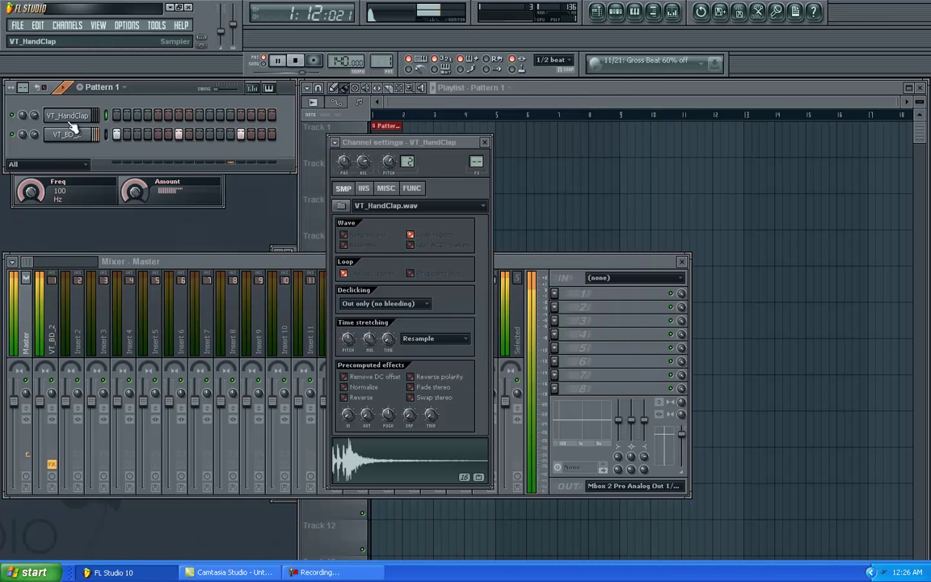
# Step: Place a VT_HandClap hit on step 9 and raise the channel's step velocities to 100% in the graph editor
pyautogui.click(197, 115)
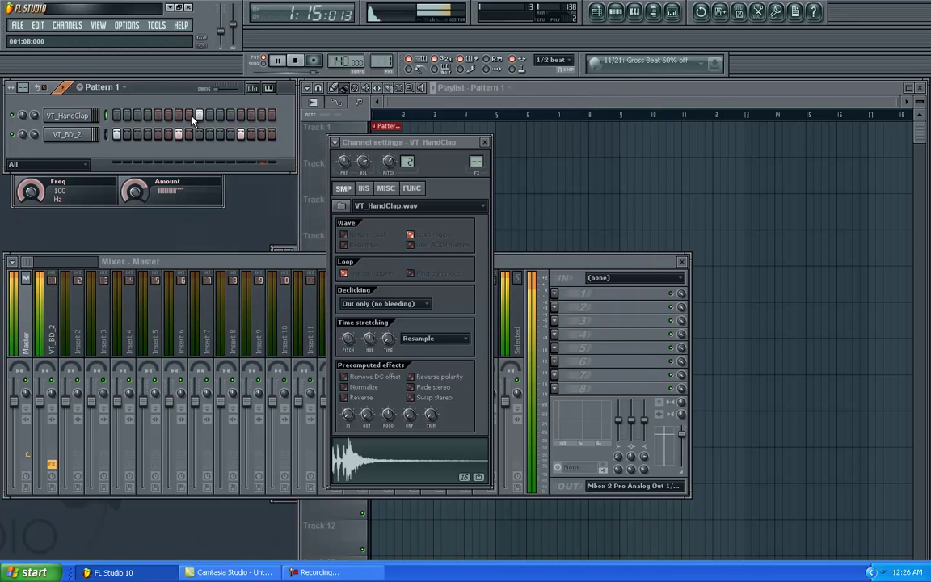
pyautogui.click(252, 88)
pyautogui.moveTo(130, 150)
pyautogui.mouseDown()
pyautogui.moveTo(125, 116)
pyautogui.moveTo(273, 121)
pyautogui.mouseUp()
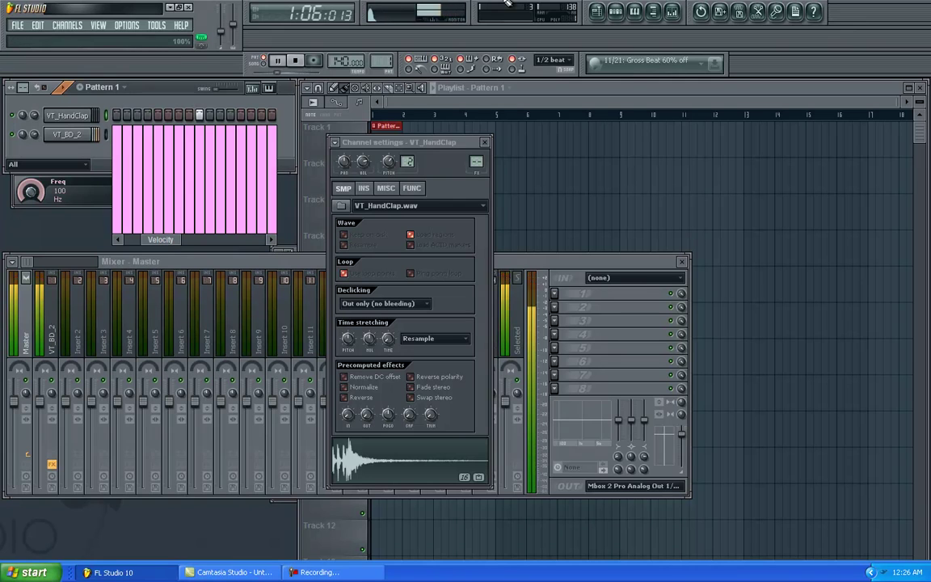
# Step: Insert two more empty Sampler channels above VT_HandClap in the step sequencer
pyautogui.rightClick(71, 115)
pyautogui.moveTo(153, 254)
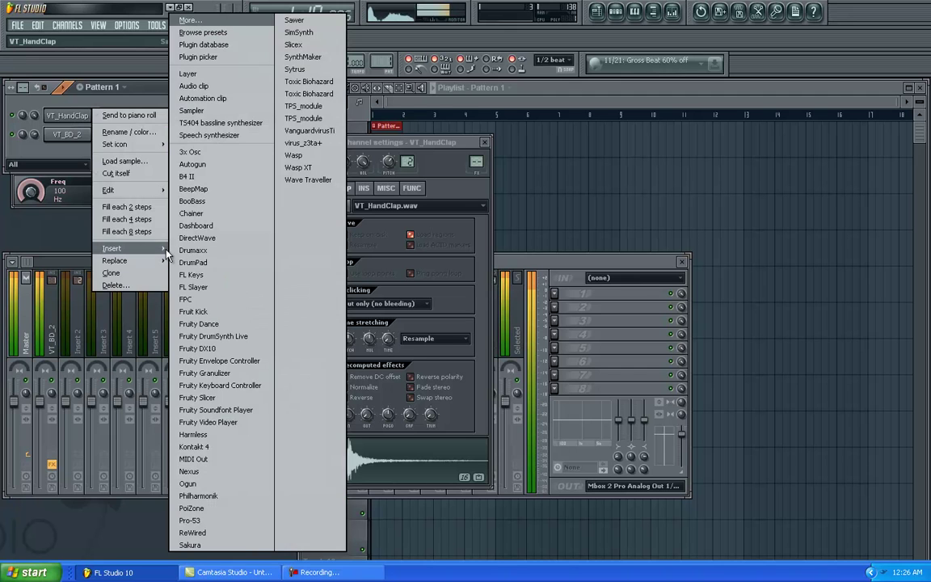
pyautogui.click(181, 116)
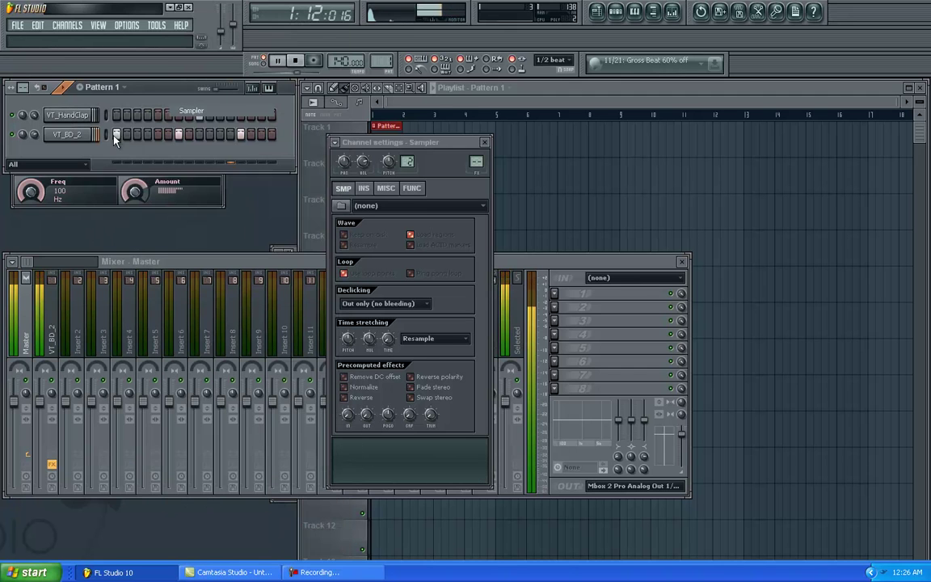
pyautogui.rightClick(69, 116)
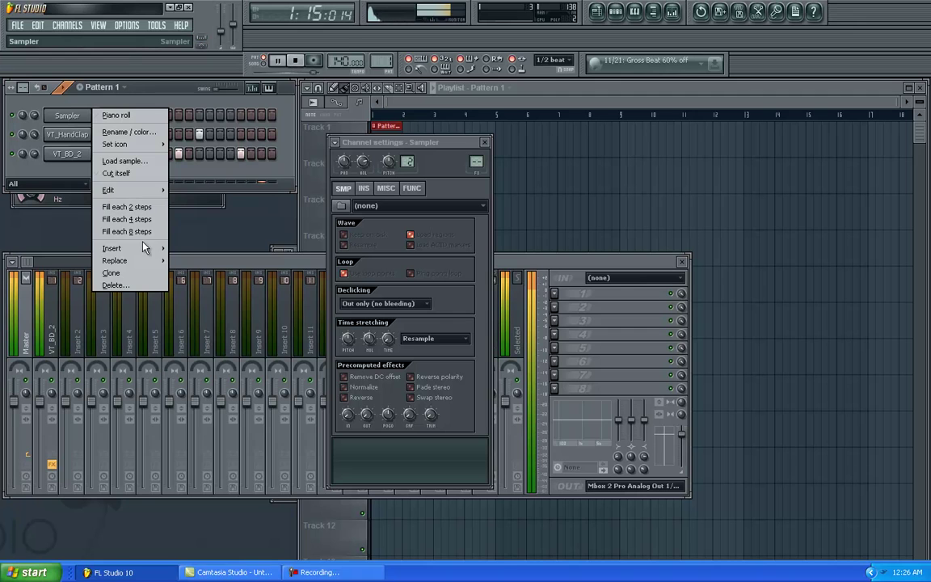
pyautogui.moveTo(139, 248)
pyautogui.click(182, 117)
# Step: Load the VT_CHiHat sample from the Vintage folder into the topmost Sampler channel
pyautogui.rightClick(69, 115)
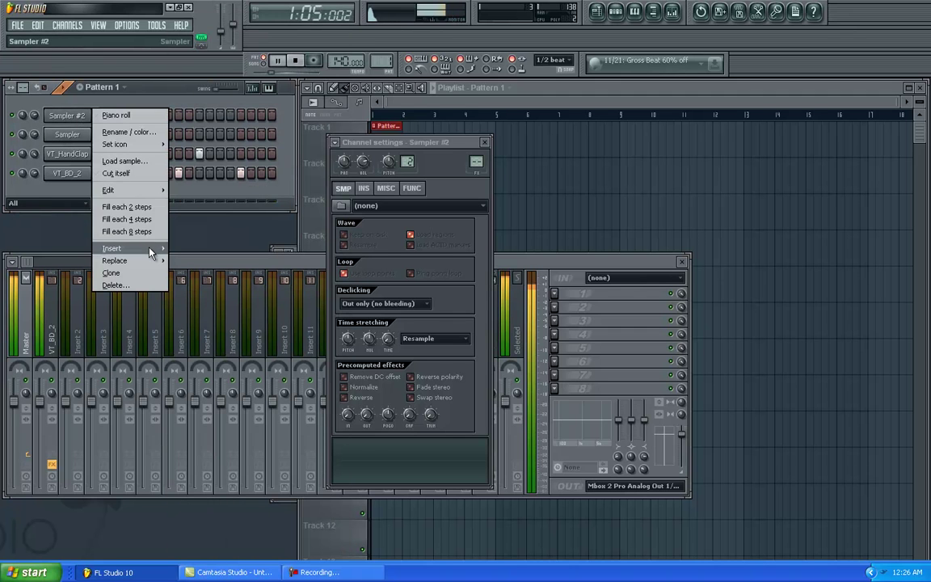
pyautogui.click(70, 117)
pyautogui.rightClick(69, 117)
pyautogui.click(130, 160)
pyautogui.doubleClick(377, 177)
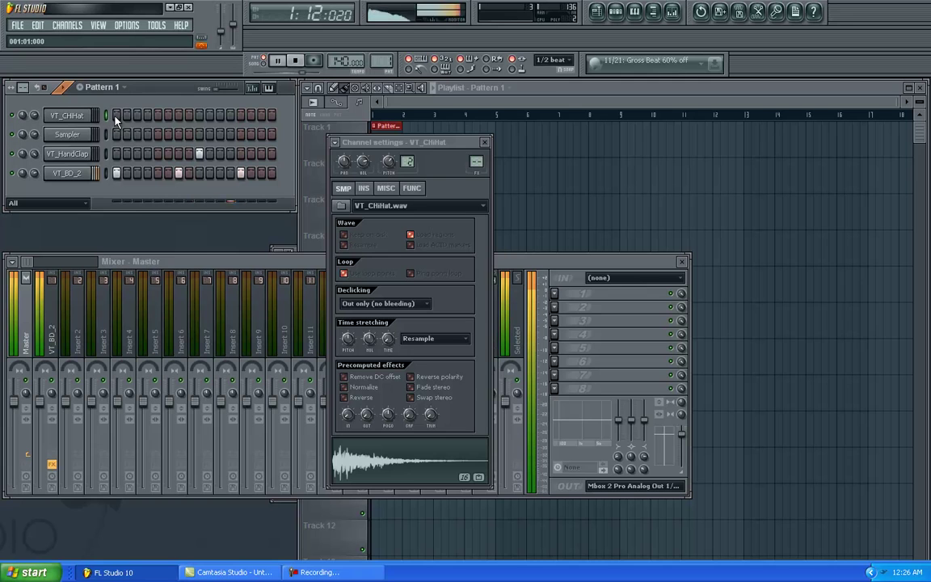
# Step: Activate all 16 VT_CHiHat steps and raise their velocities to maximum in the graph editor
pyautogui.moveTo(116, 116); pyautogui.dragTo(273, 115)
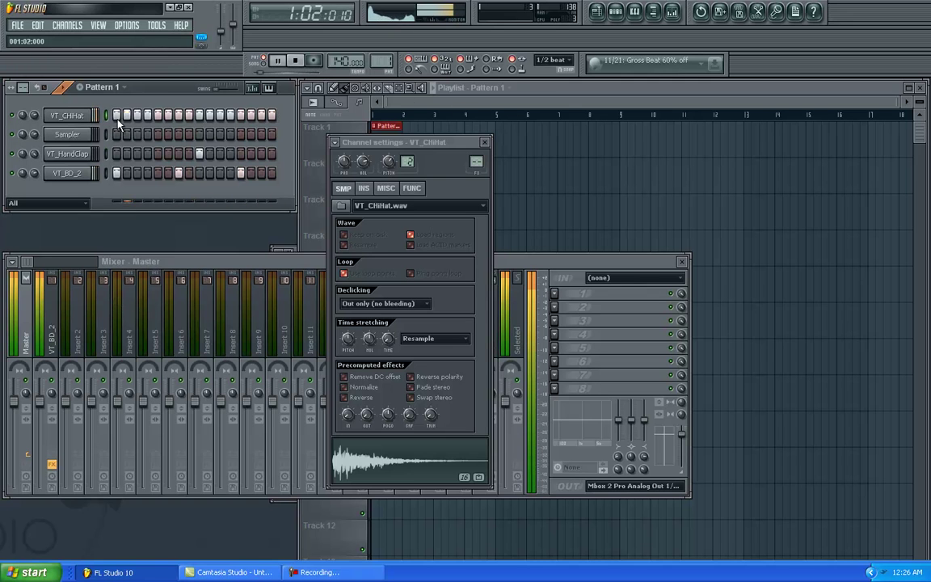
pyautogui.click(253, 87)
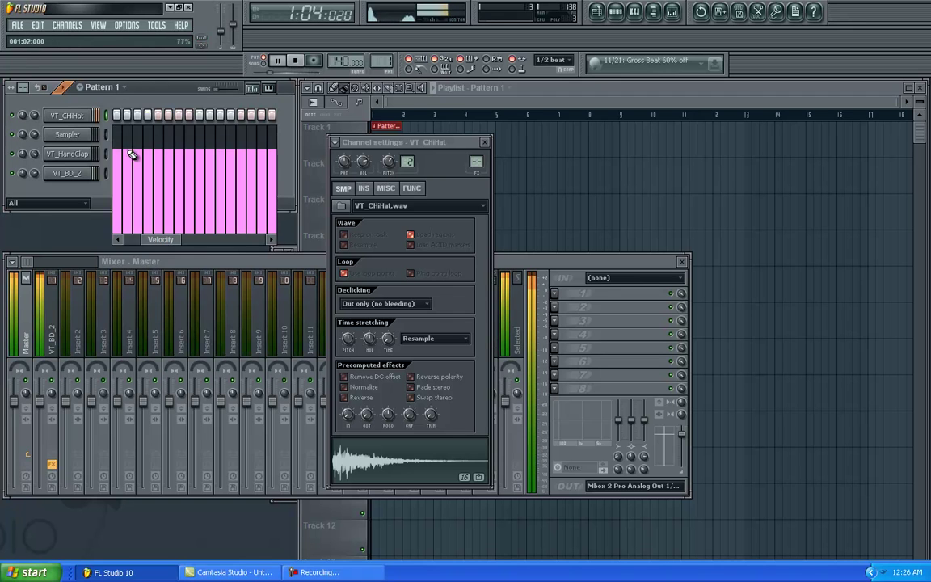
pyautogui.moveTo(121, 128); pyautogui.dragTo(275, 126)
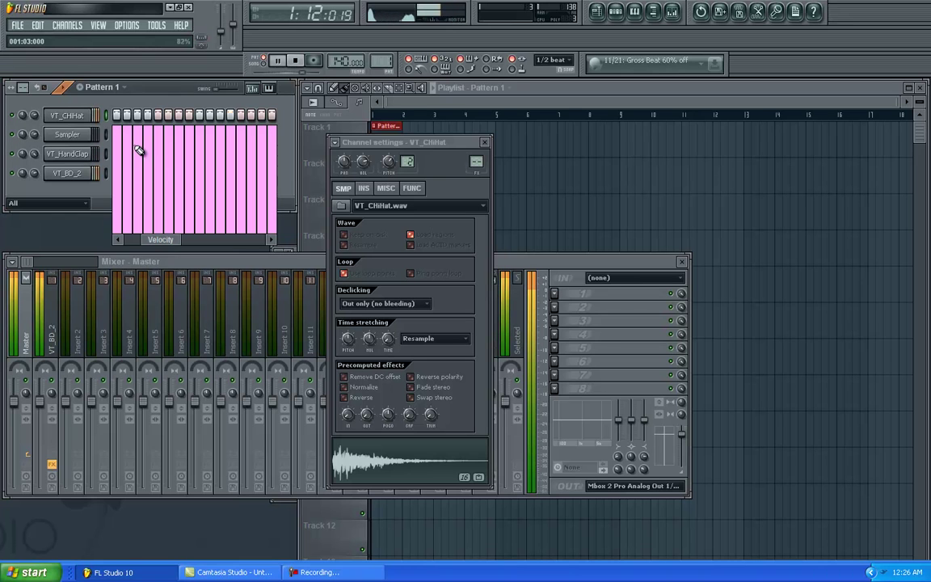
# Step: Stop playback and bring the mixer in front of the VT_CHiHat channel settings
pyautogui.click(297, 62)
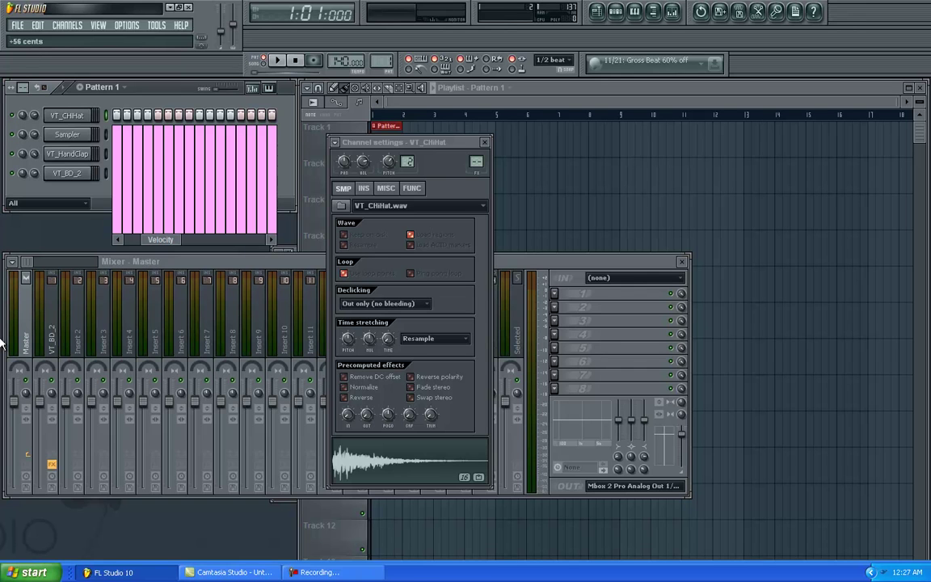
pyautogui.click(185, 271)
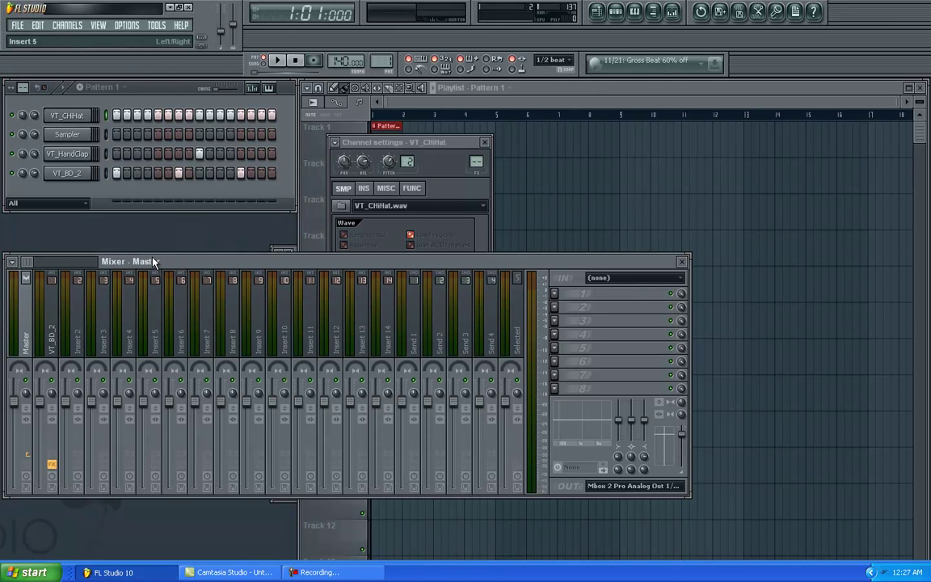